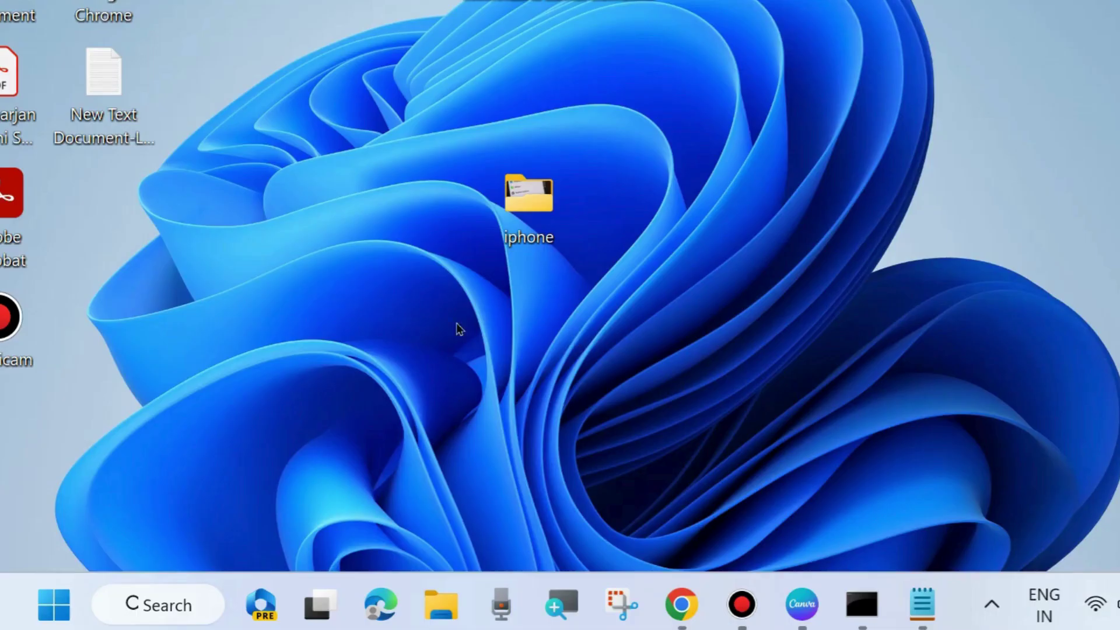
Start an administrator Command Prompt from a 'cmd' search and bring up the DISM-commands Notepad file.
{"action": "left_click", "coordinate": [158, 605]}
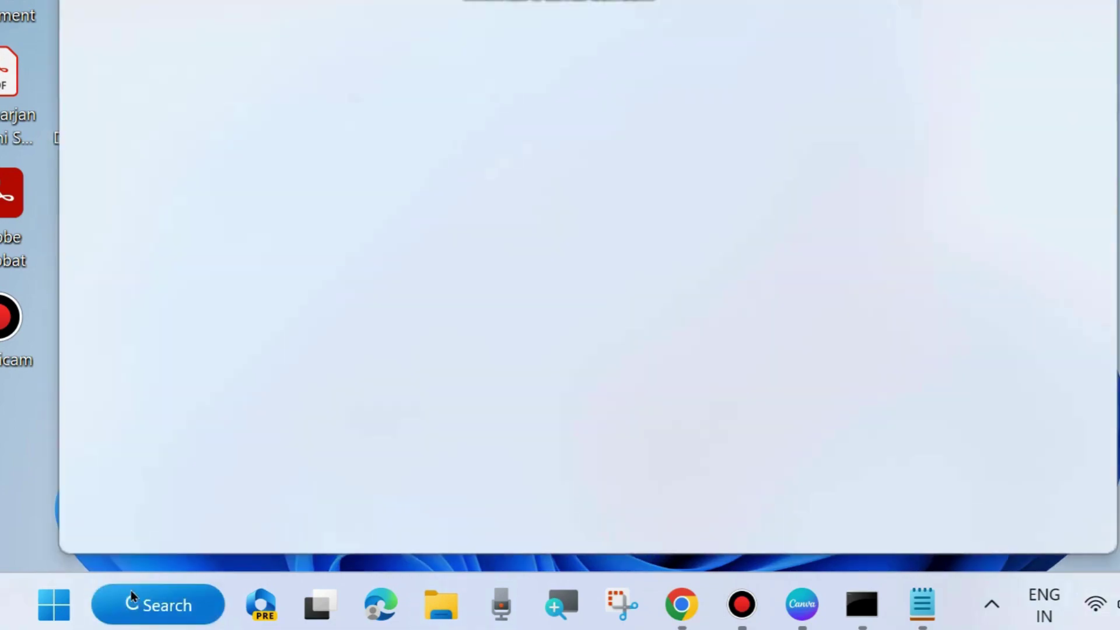
{"action": "type", "text": "cmd"}
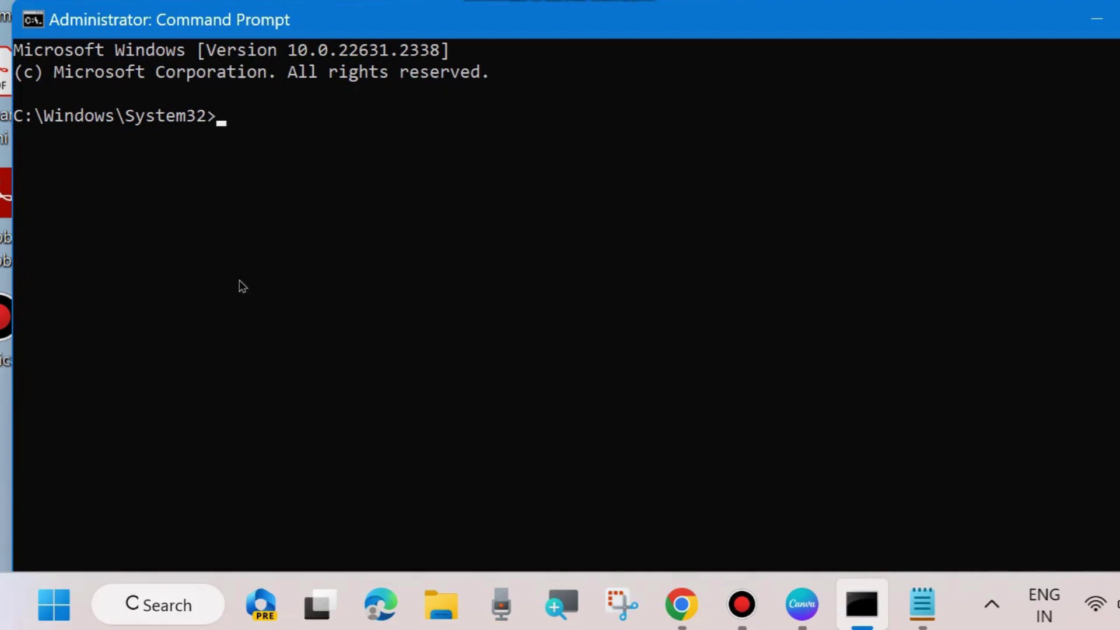
{"action": "left_click", "coordinate": [927, 598]}
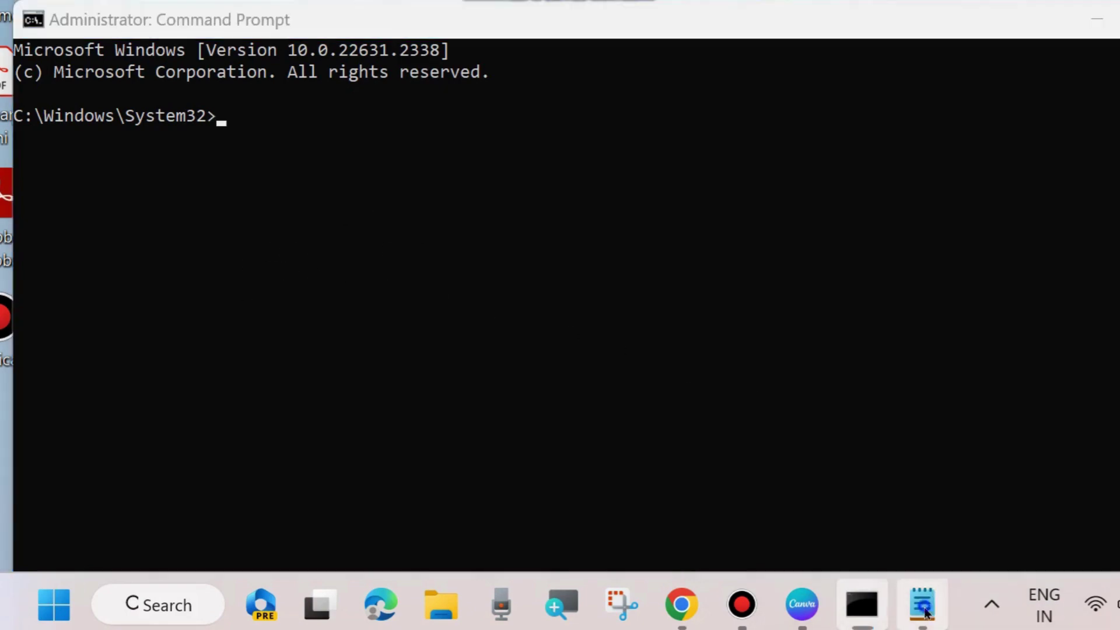
Select the /scanhealth, /checkhealth and /restorehealth DISM command lines in Notepad in turn.
{"action": "left_click_drag", "start_coordinate": [607, 81], "coordinate": [586, 197]}
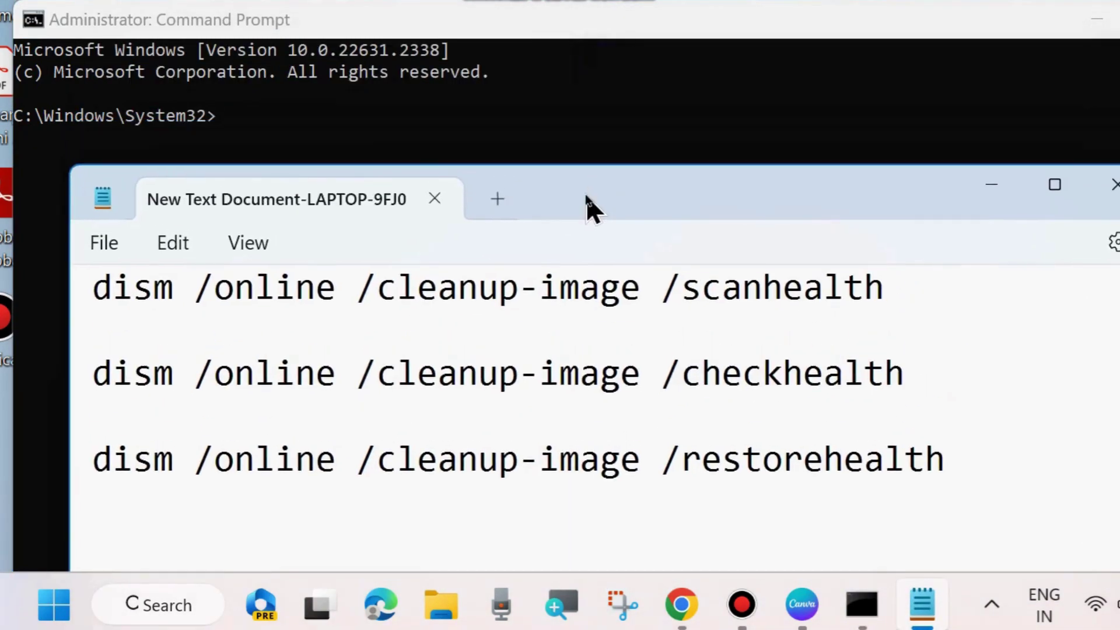
{"action": "triple_click", "coordinate": [111, 298]}
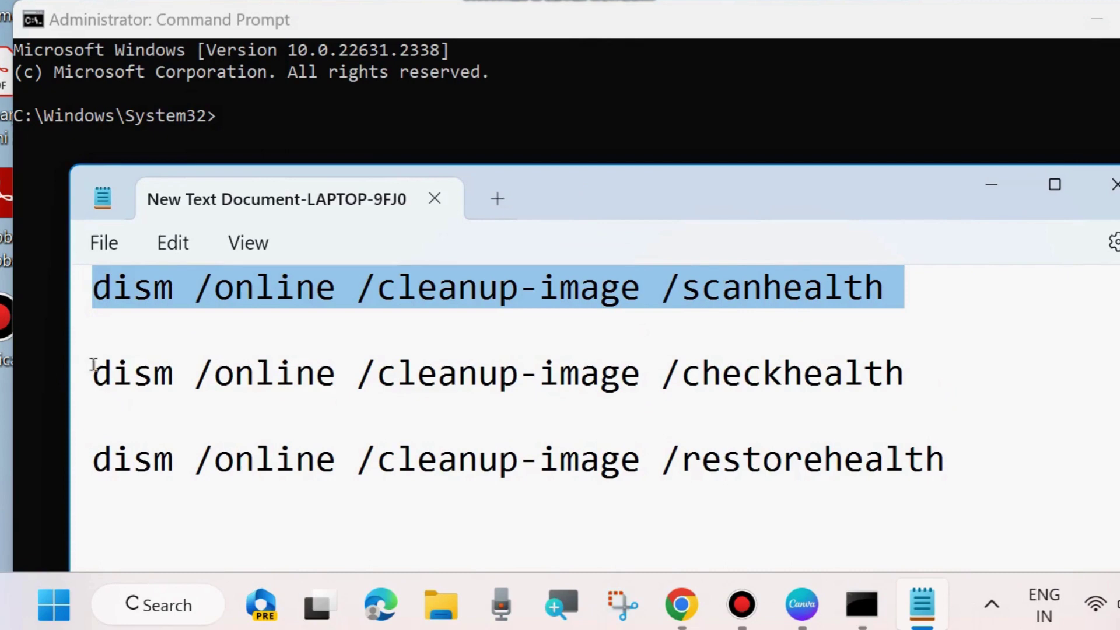
{"action": "left_click", "coordinate": [76, 376]}
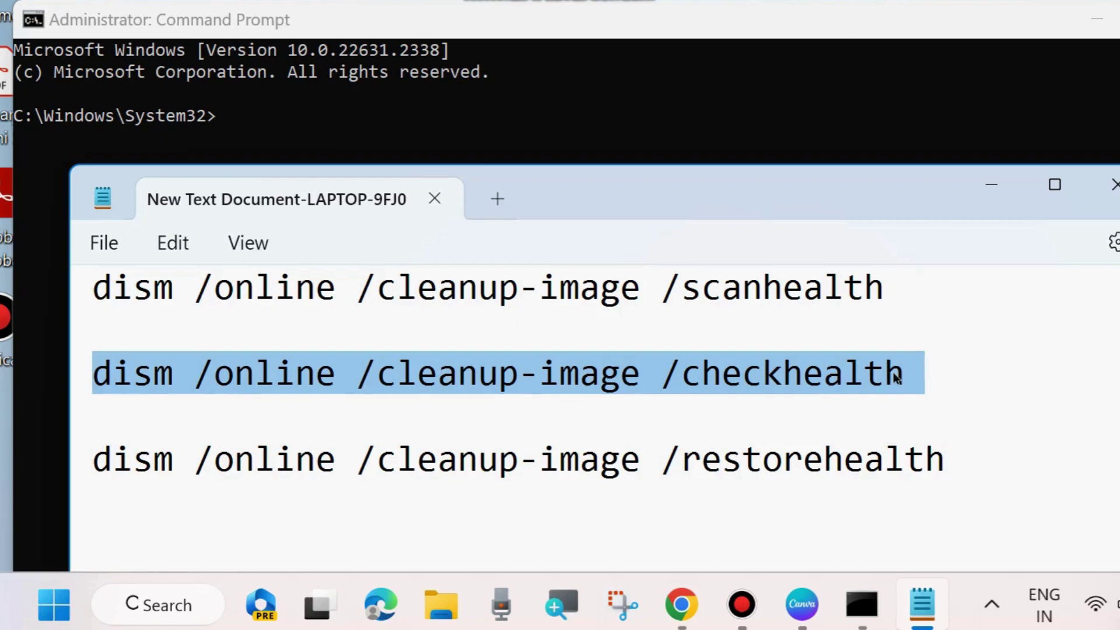
{"action": "left_click", "coordinate": [75, 476]}
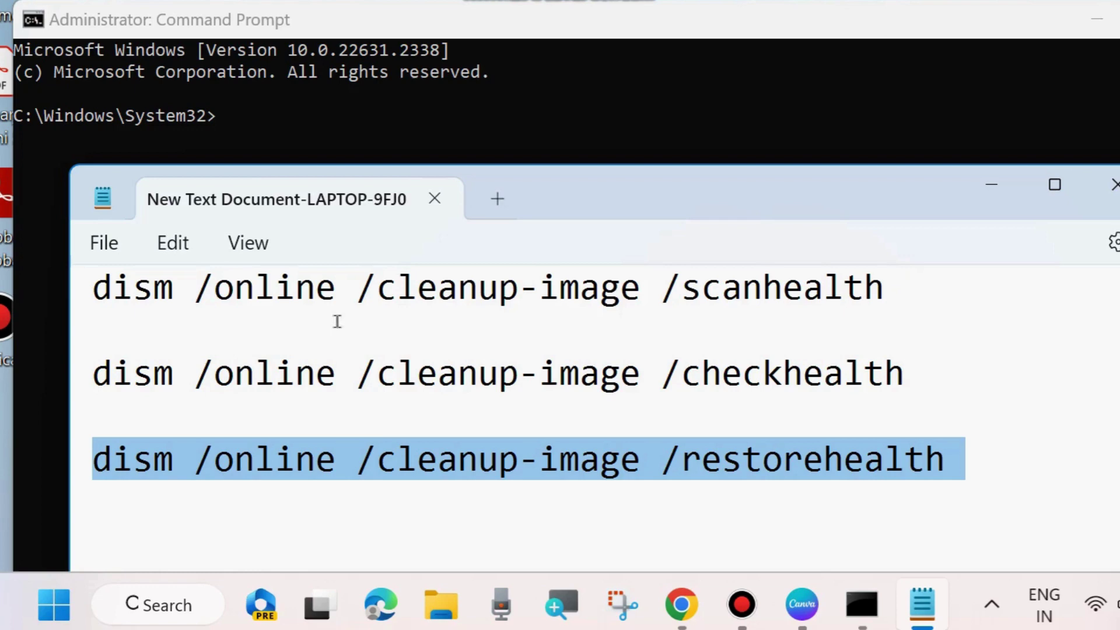
Enter sfc /scannow at the administrator prompt, then minimize Command Prompt.
{"action": "left_click", "coordinate": [222, 122]}
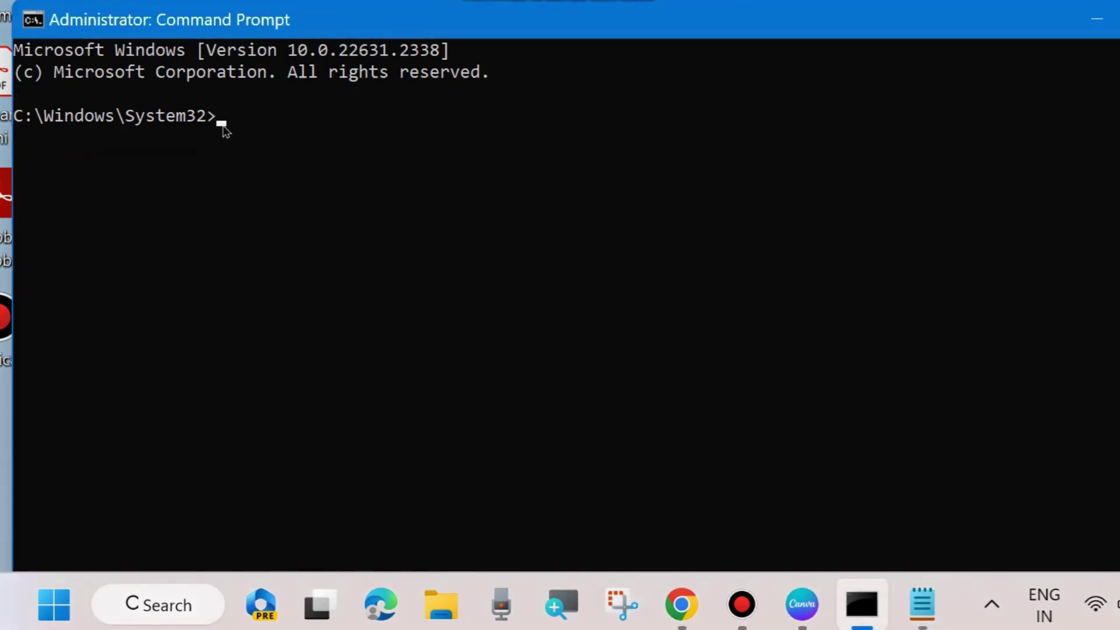
{"action": "type", "text": "sfc /scannow"}
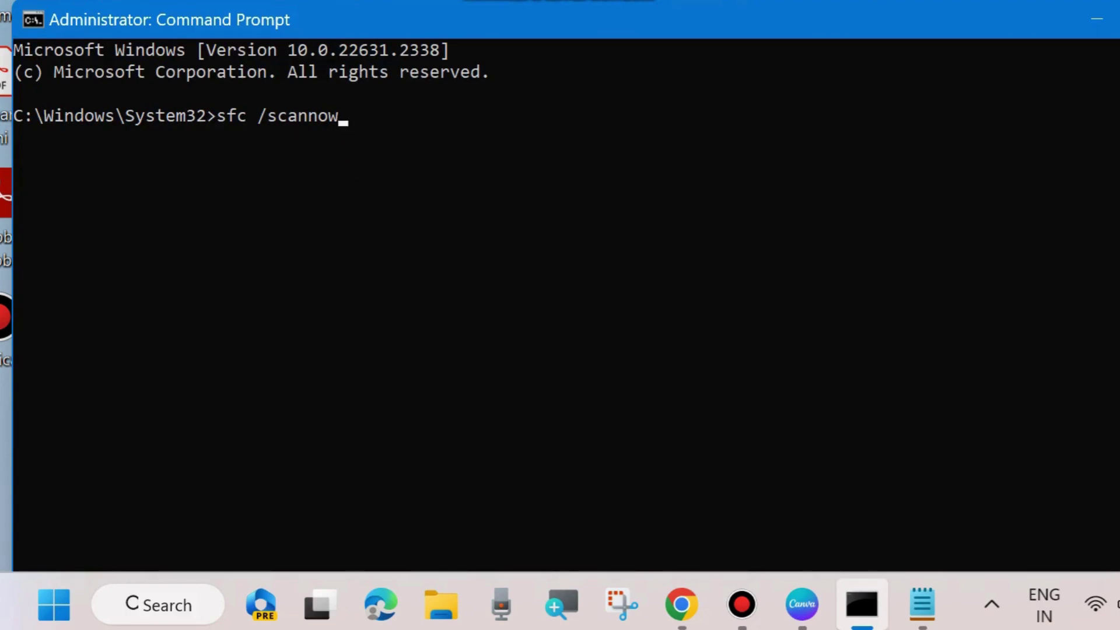
{"action": "left_click", "coordinate": [1101, 21]}
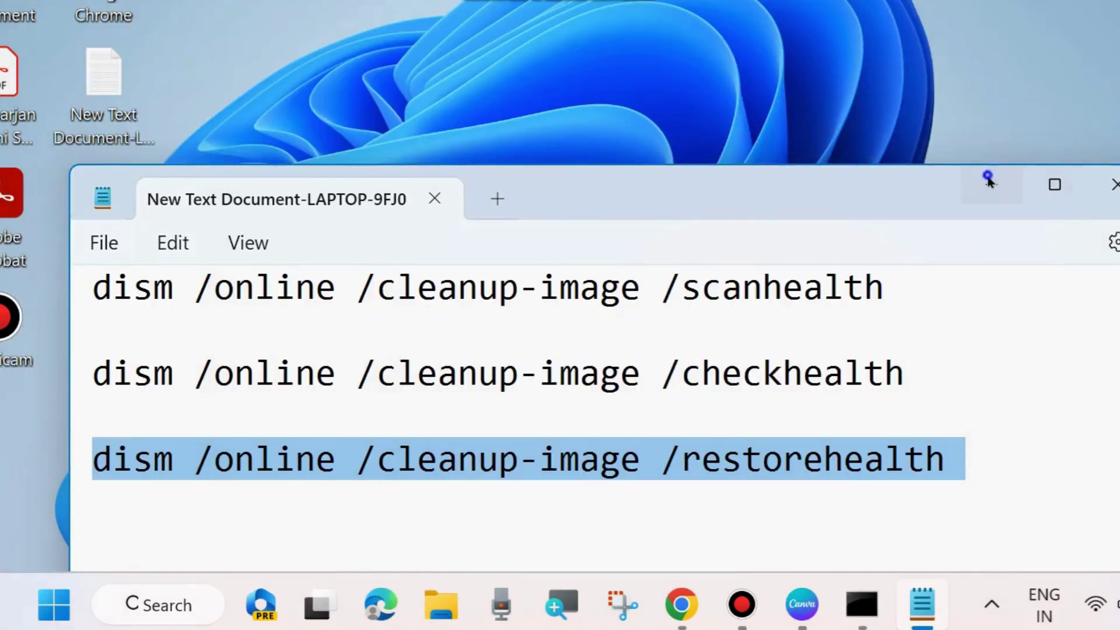
Clear the Run dialog's old entry and enter sysdm.cpl in its Open box.
{"action": "left_click", "coordinate": [989, 181]}
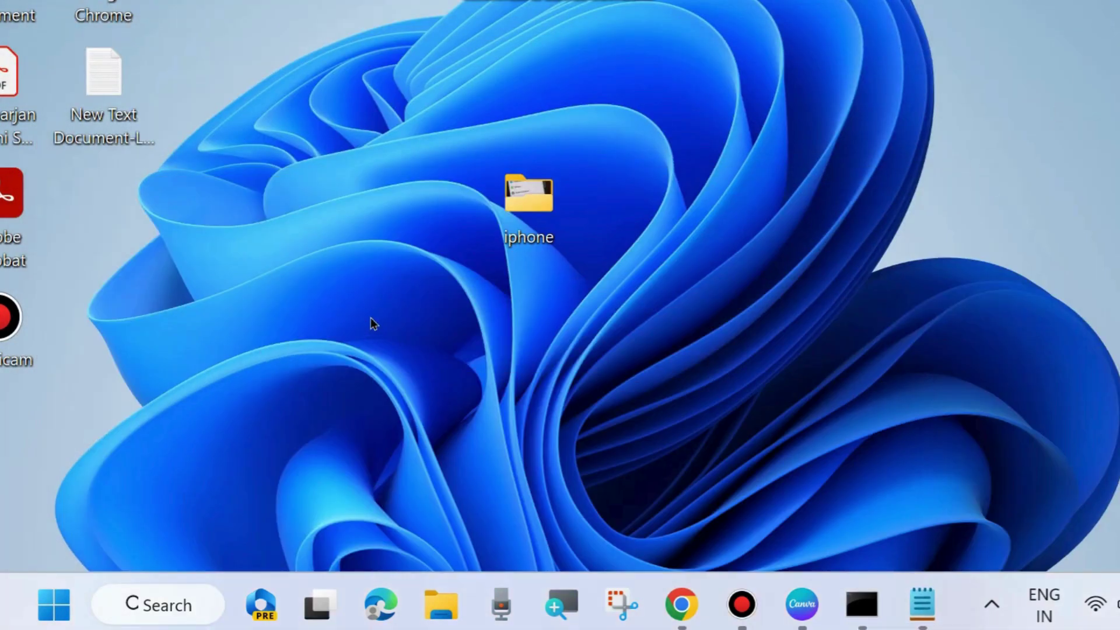
{"action": "right_click", "coordinate": [48, 590]}
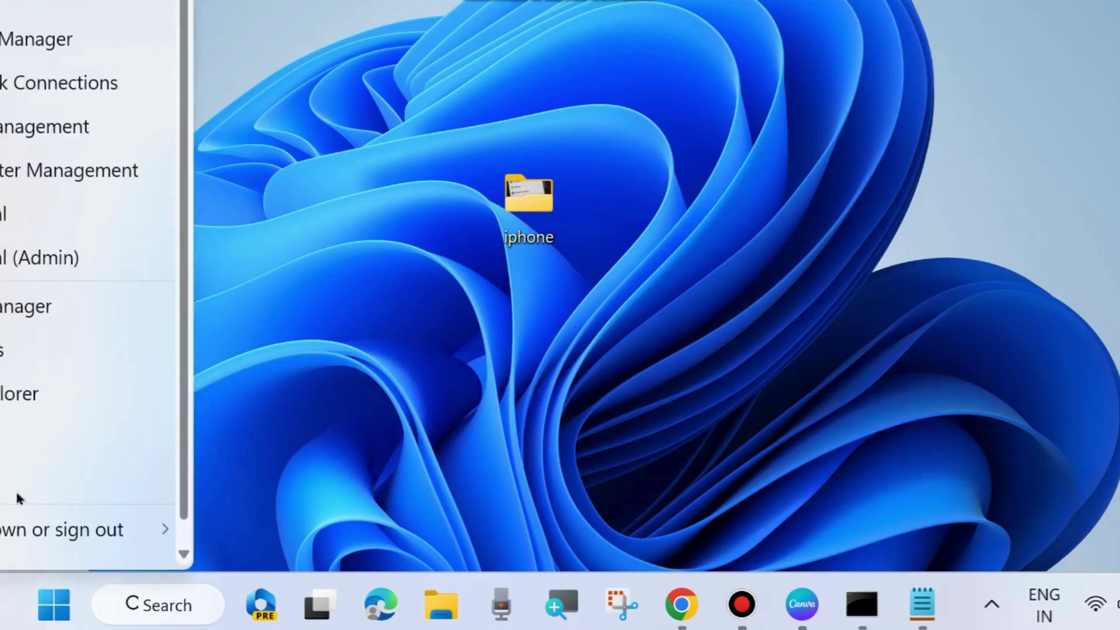
{"action": "key", "text": "r"}
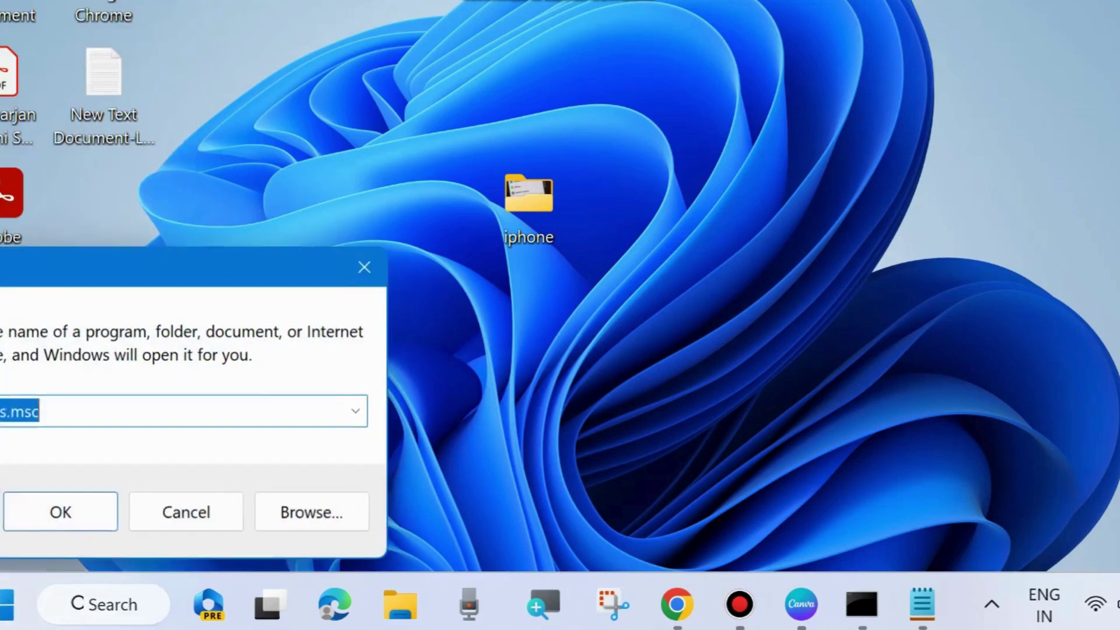
{"action": "key", "text": "BackSpace"}
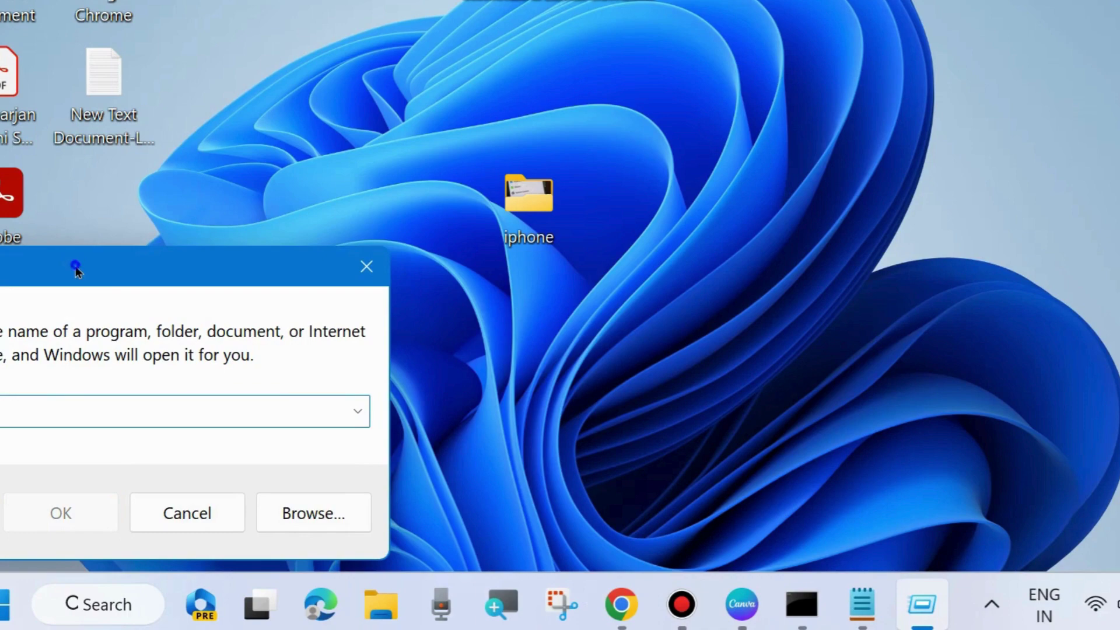
{"action": "left_click_drag", "start_coordinate": [75, 266], "coordinate": [536, 95]}
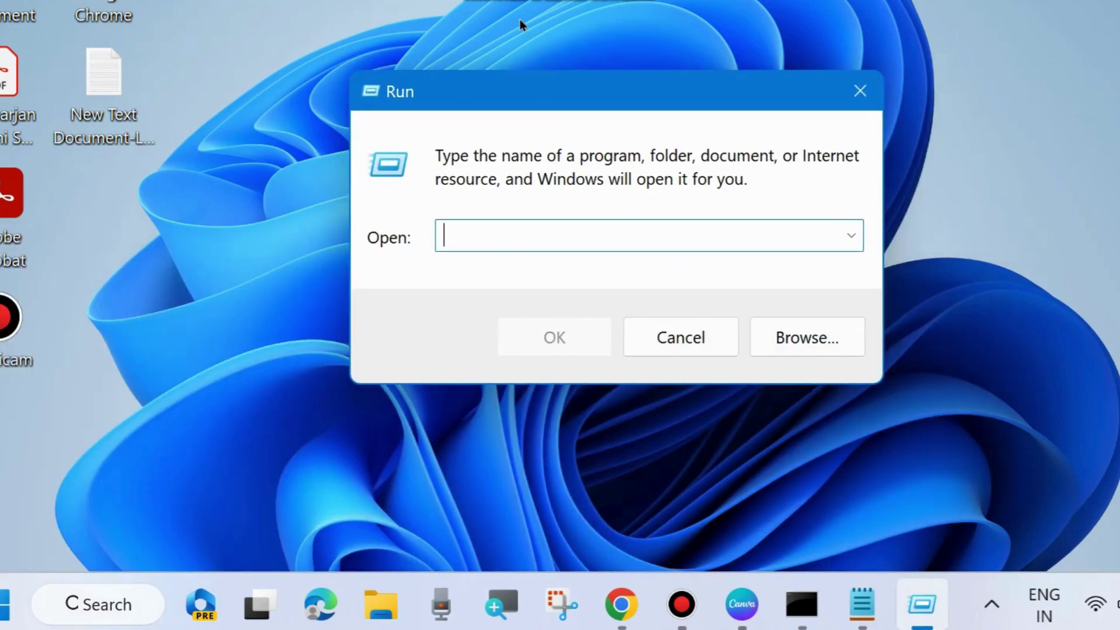
{"action": "type", "text": "sys"}
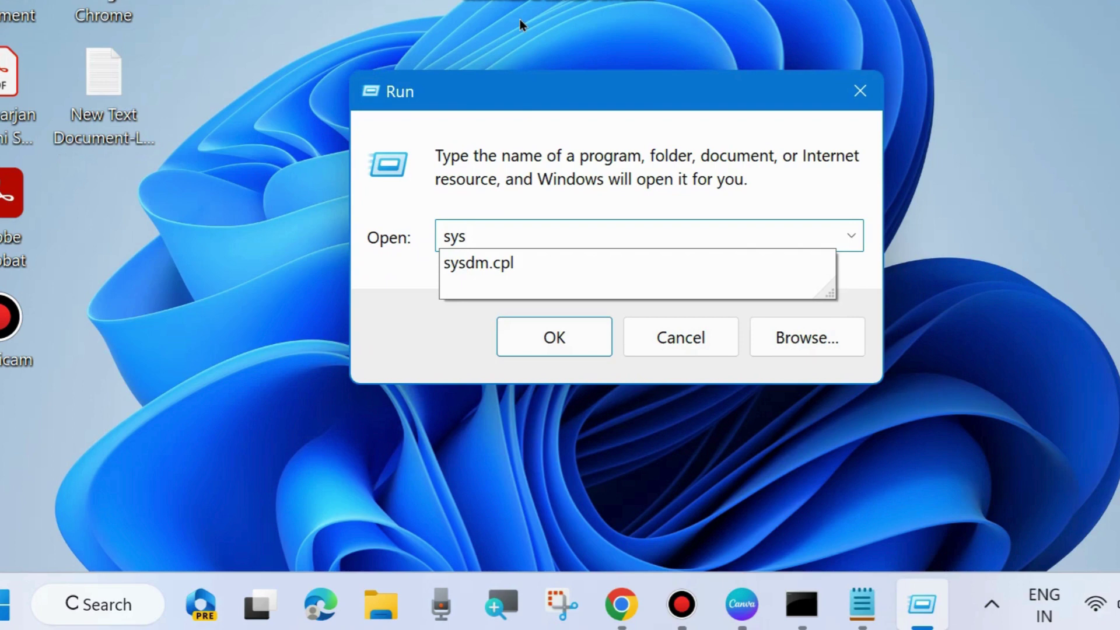
{"action": "left_click", "coordinate": [470, 264]}
{"action": "left_click", "coordinate": [576, 239]}
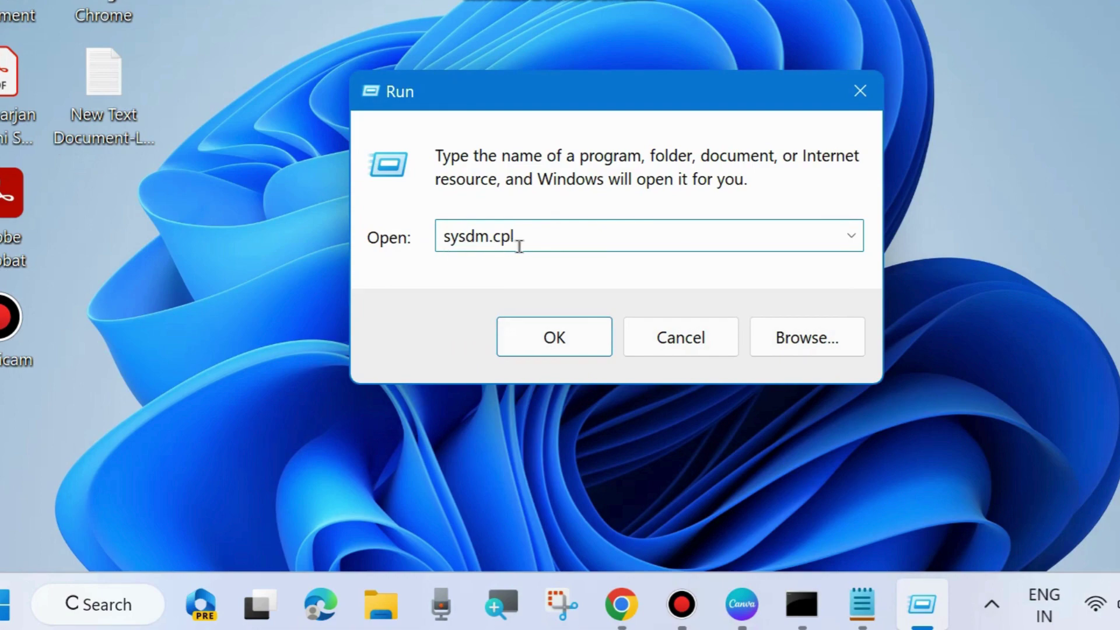
Run sysdm.cpl and view the System Protection tab: C: protection On, D: Off.
{"action": "left_click", "coordinate": [553, 334]}
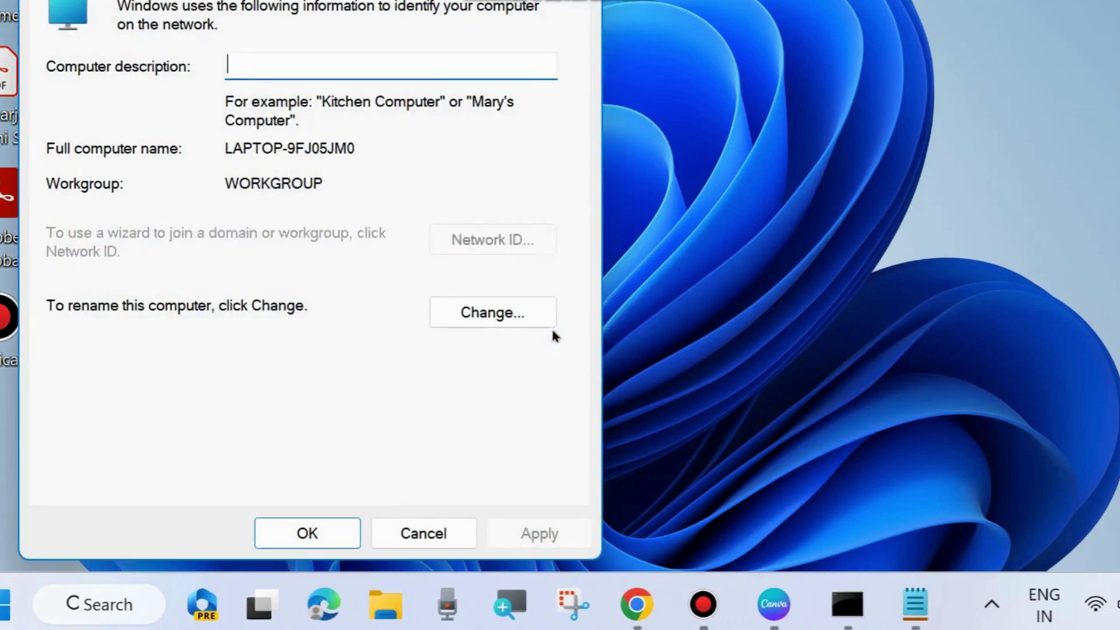
{"action": "left_click_drag", "start_coordinate": [484, 17], "coordinate": [536, 24]}
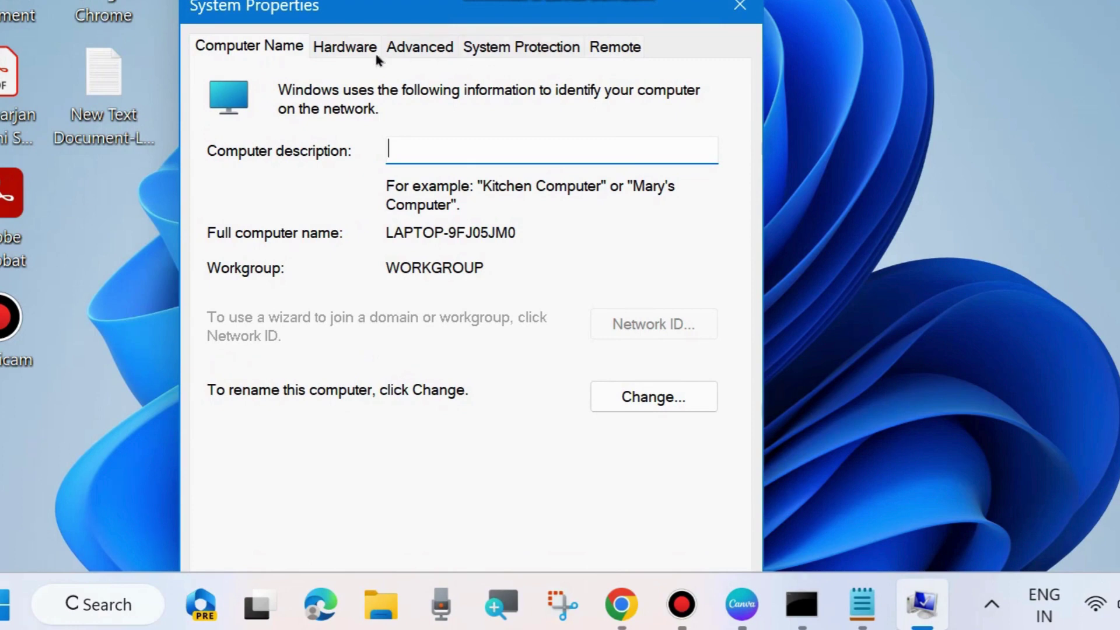
{"action": "left_click", "coordinate": [512, 49]}
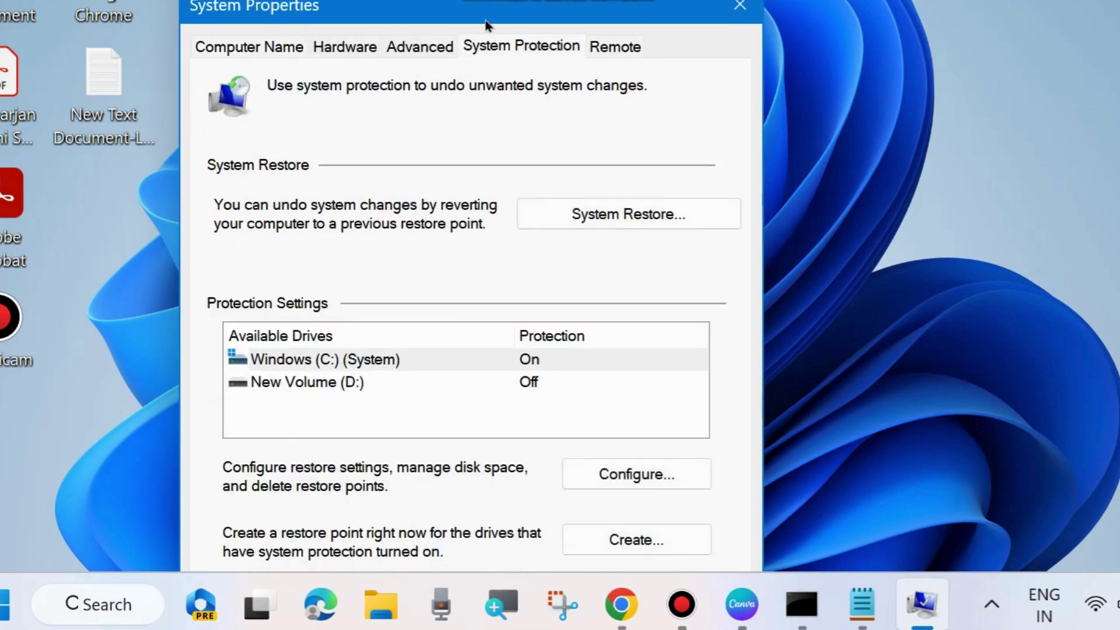
{"action": "left_click_drag", "start_coordinate": [485, 23], "coordinate": [484, 0]}
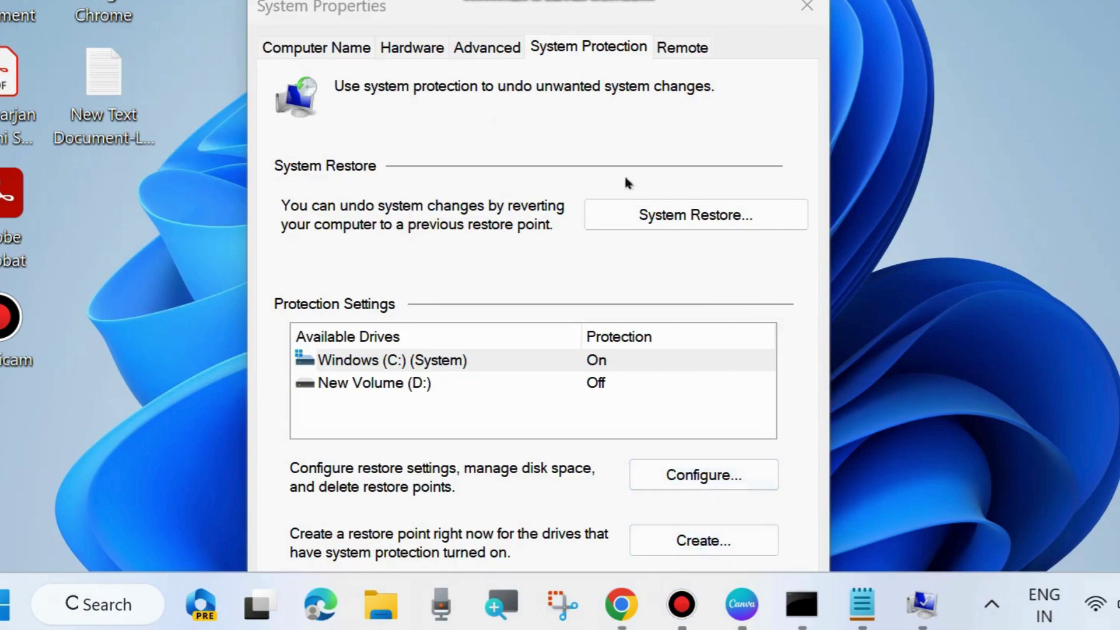
Start the System Restore wizard and list all restore points, including older ones.
{"action": "left_click", "coordinate": [698, 215]}
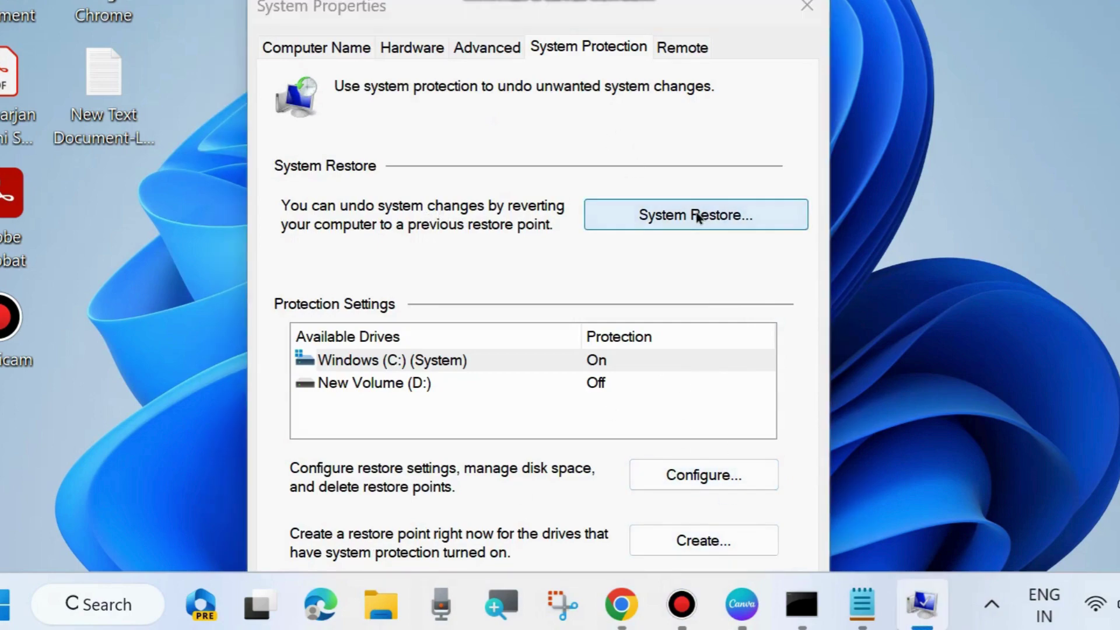
{"action": "left_click_drag", "start_coordinate": [642, 0], "coordinate": [583, 0]}
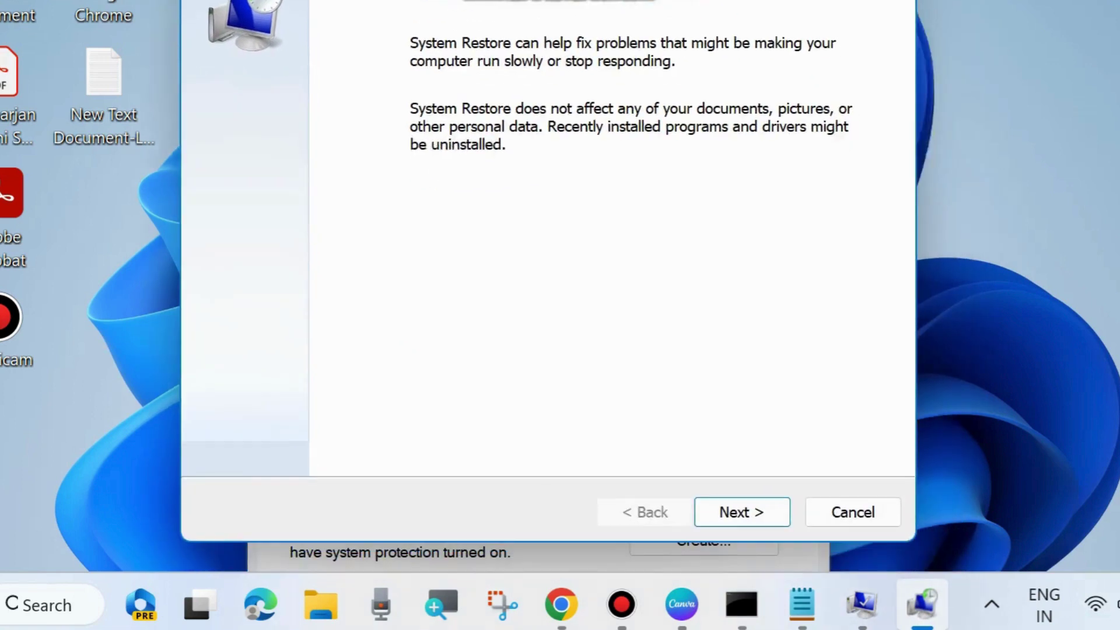
{"action": "left_click", "coordinate": [740, 512]}
{"action": "left_click_drag", "start_coordinate": [568, 0], "coordinate": [608, 16]}
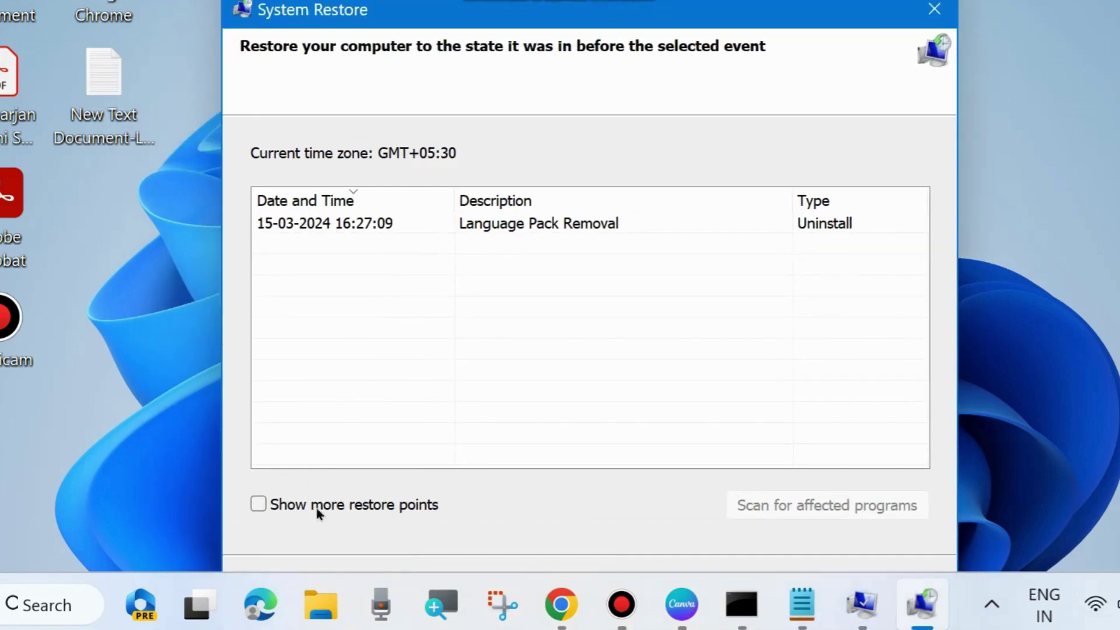
{"action": "left_click", "coordinate": [257, 504]}
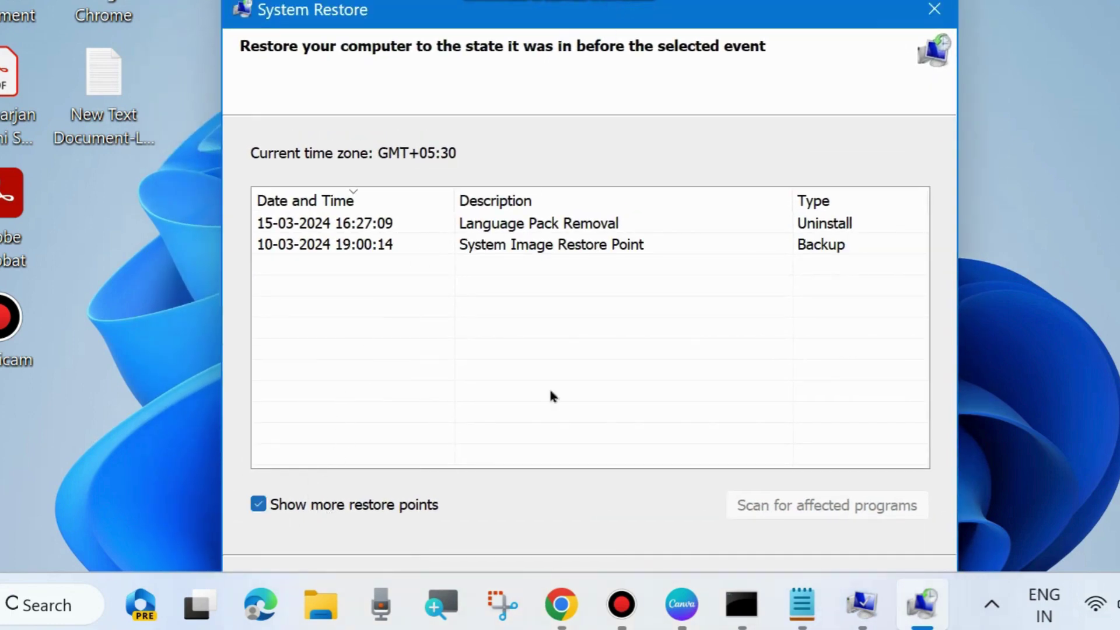
Try the System Image Restore Point, dismiss its error, and proceed with Language Pack Removal on C:.
{"action": "left_click", "coordinate": [544, 244]}
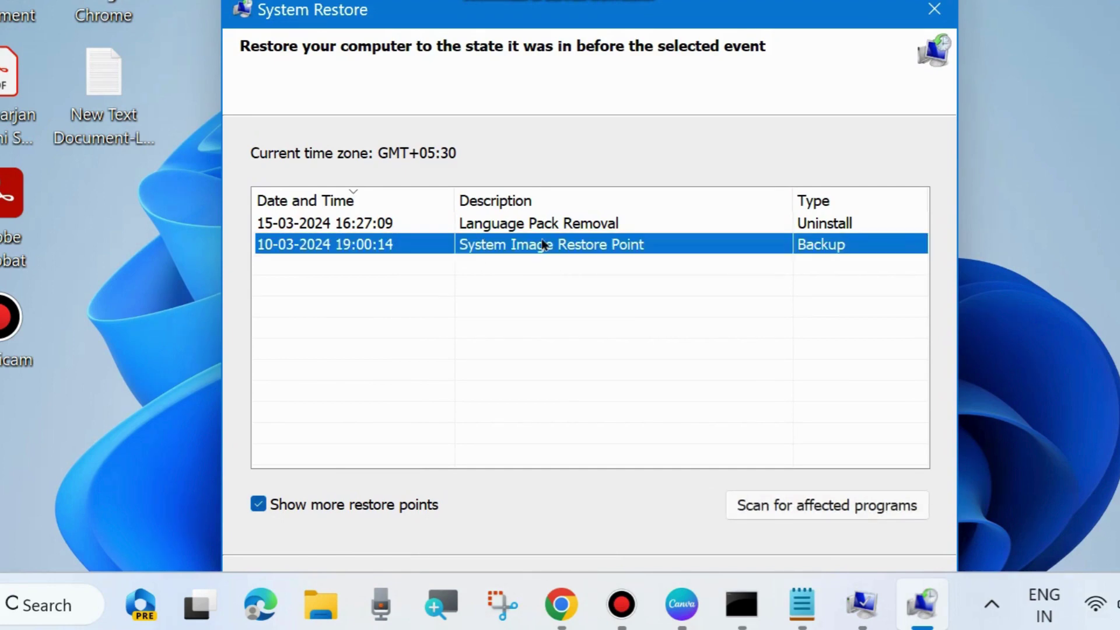
{"action": "left_click_drag", "start_coordinate": [589, 5], "coordinate": [572, 0]}
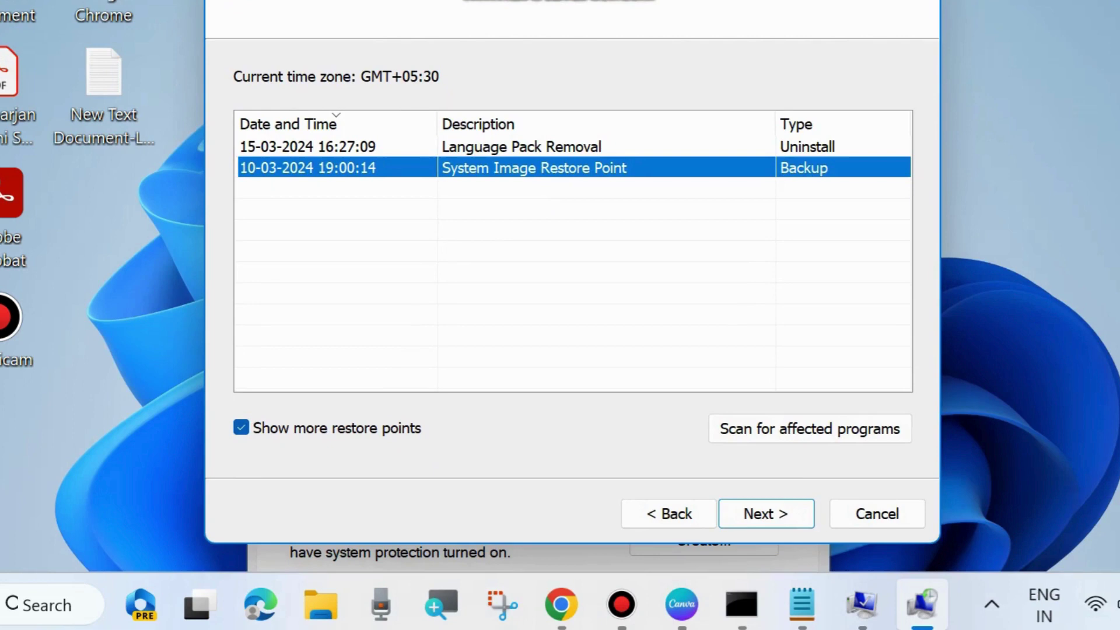
{"action": "left_click", "coordinate": [789, 522]}
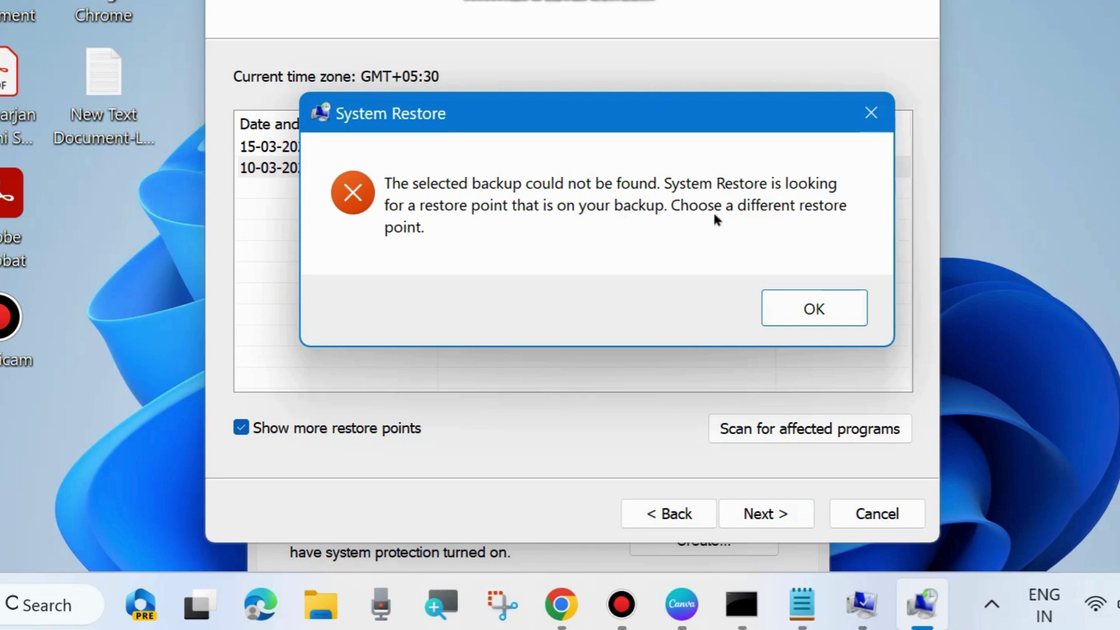
{"action": "left_click", "coordinate": [811, 308]}
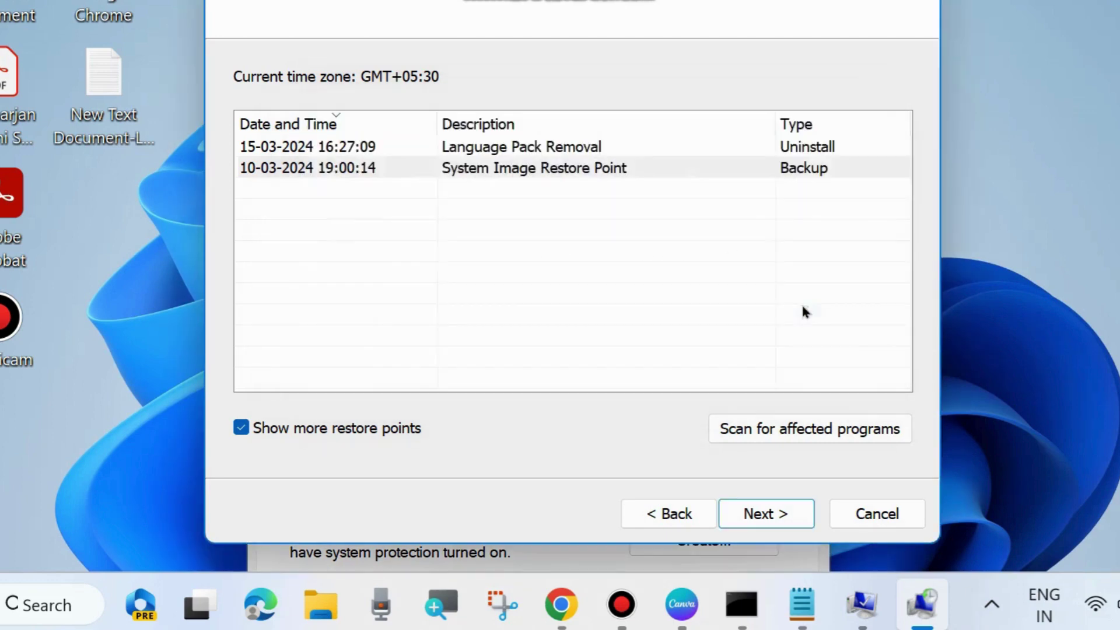
{"action": "left_click", "coordinate": [486, 147]}
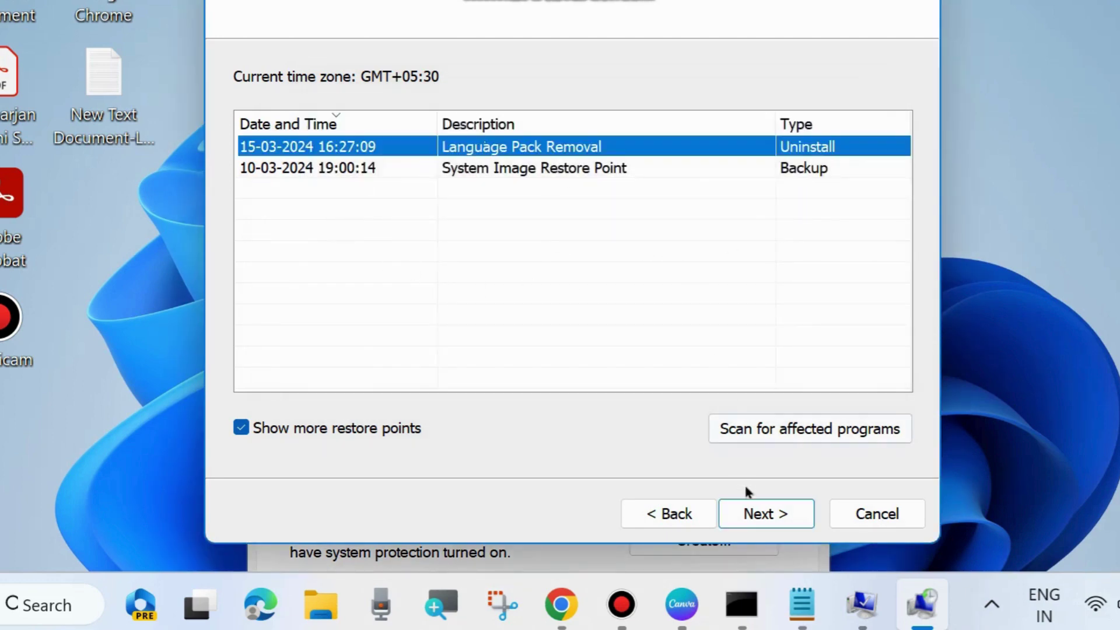
{"action": "left_click", "coordinate": [754, 513]}
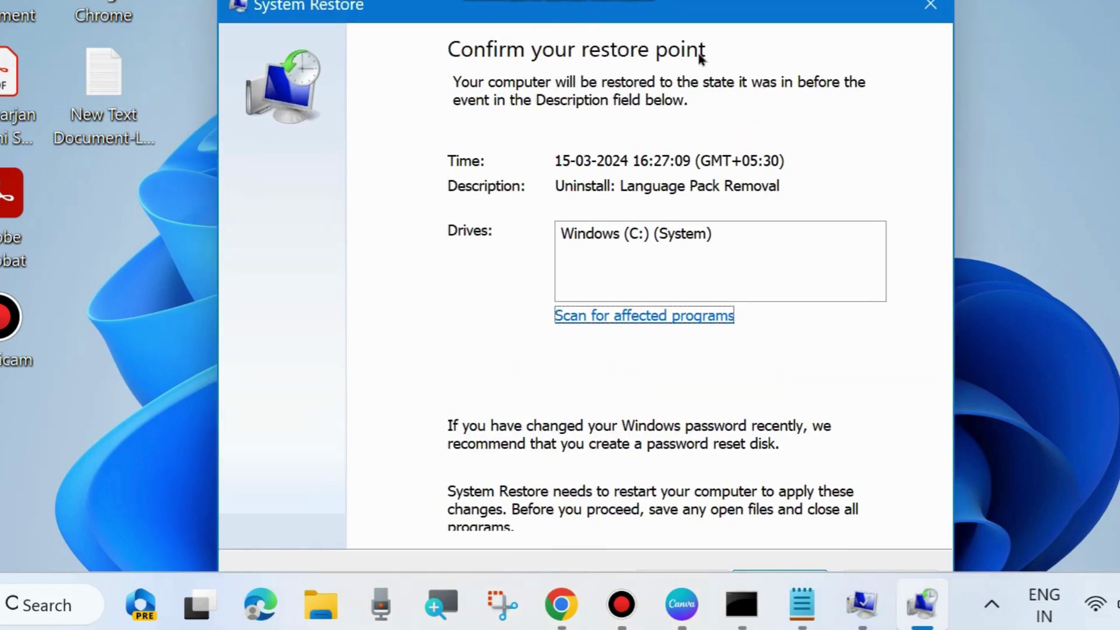
{"action": "left_click_drag", "start_coordinate": [608, 12], "coordinate": [606, 0]}
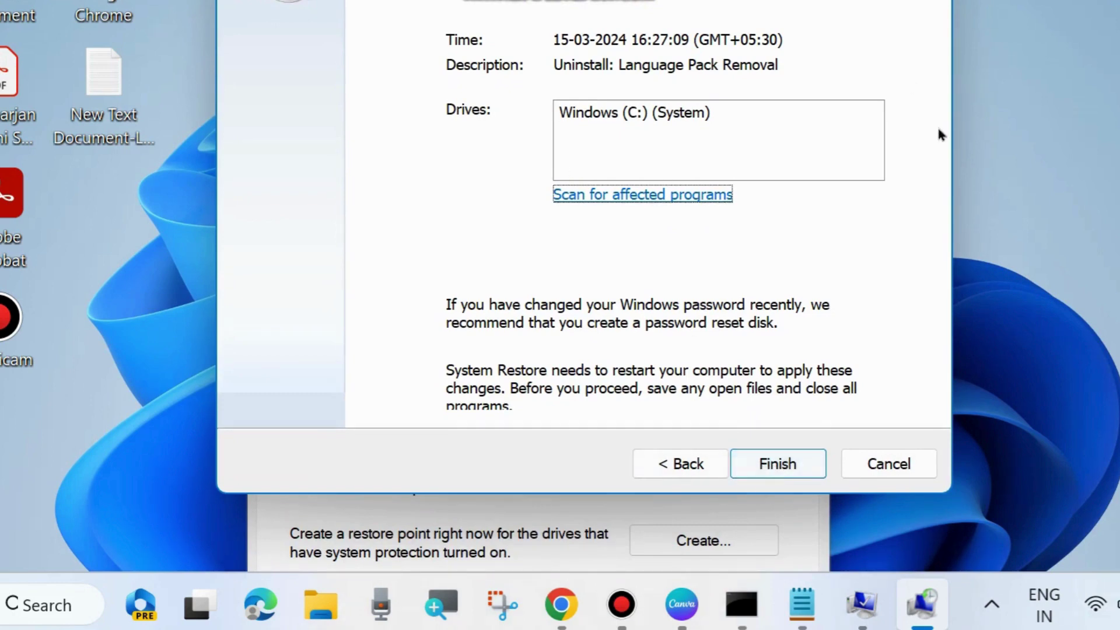
Close the restore wizard and System Properties, then launch Recovery Drive via a 'recovery' search.
{"action": "left_click", "coordinate": [889, 464]}
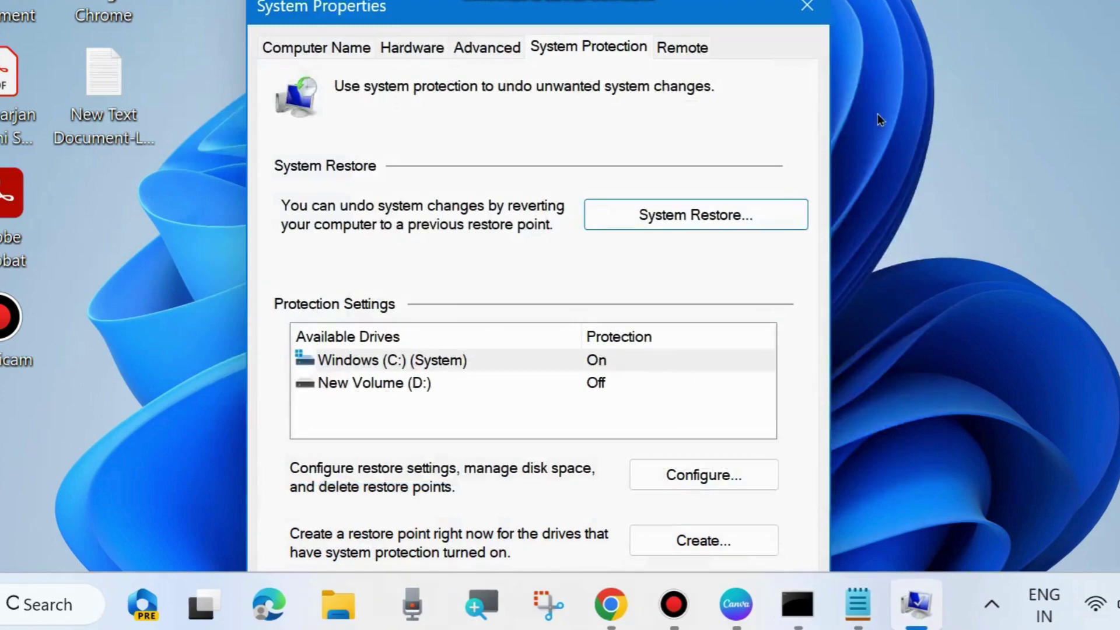
{"action": "left_click", "coordinate": [811, 7]}
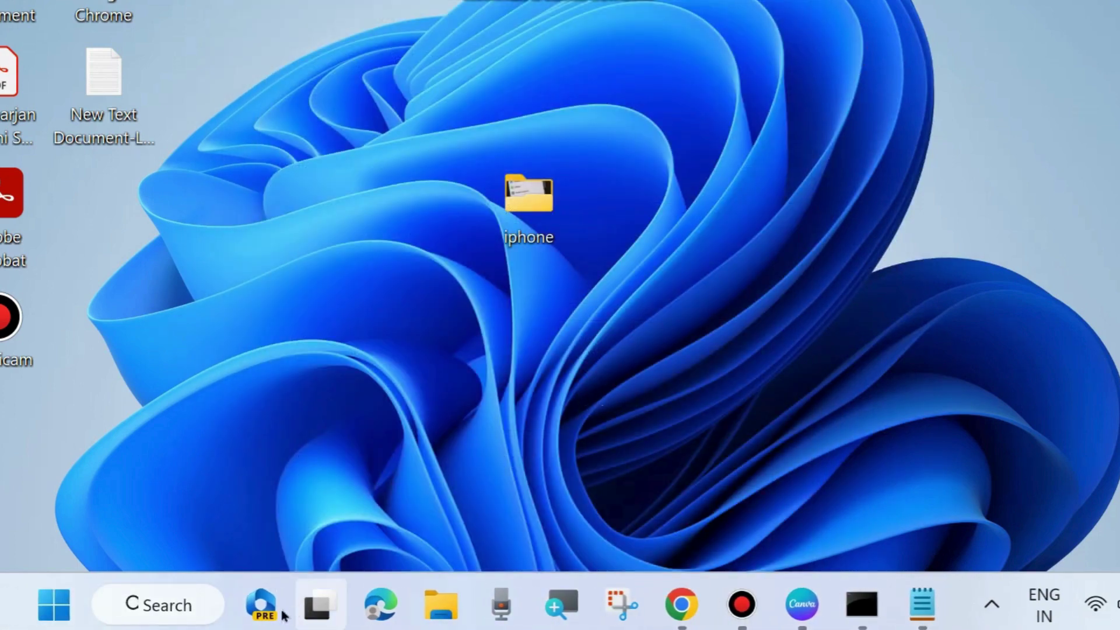
{"action": "left_click", "coordinate": [181, 605]}
{"action": "type", "text": "r"}
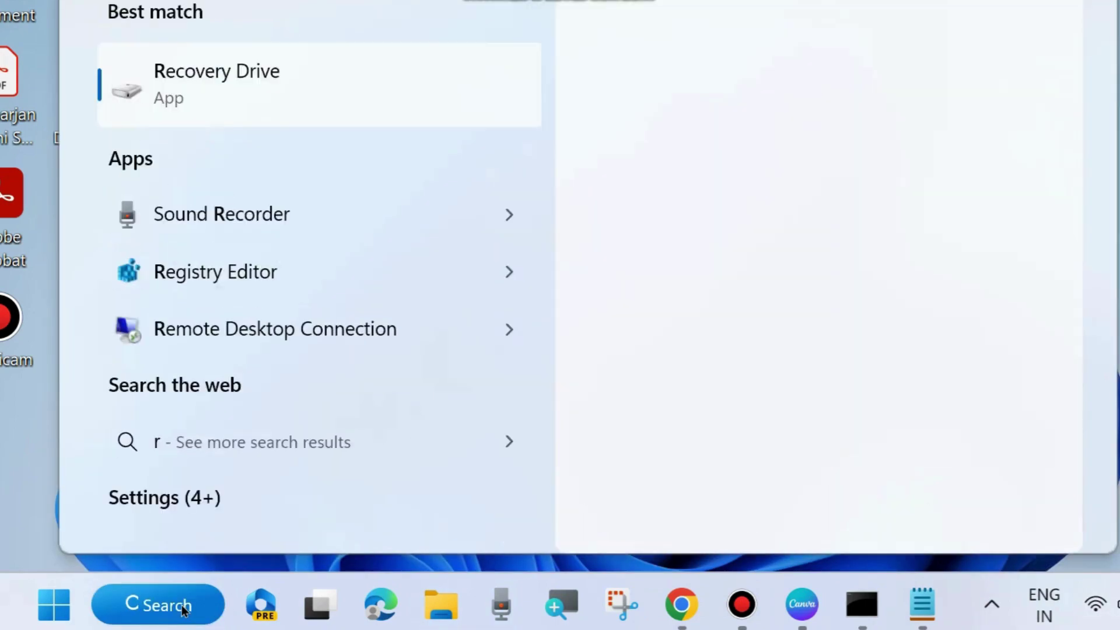
{"action": "type", "text": "ecovery"}
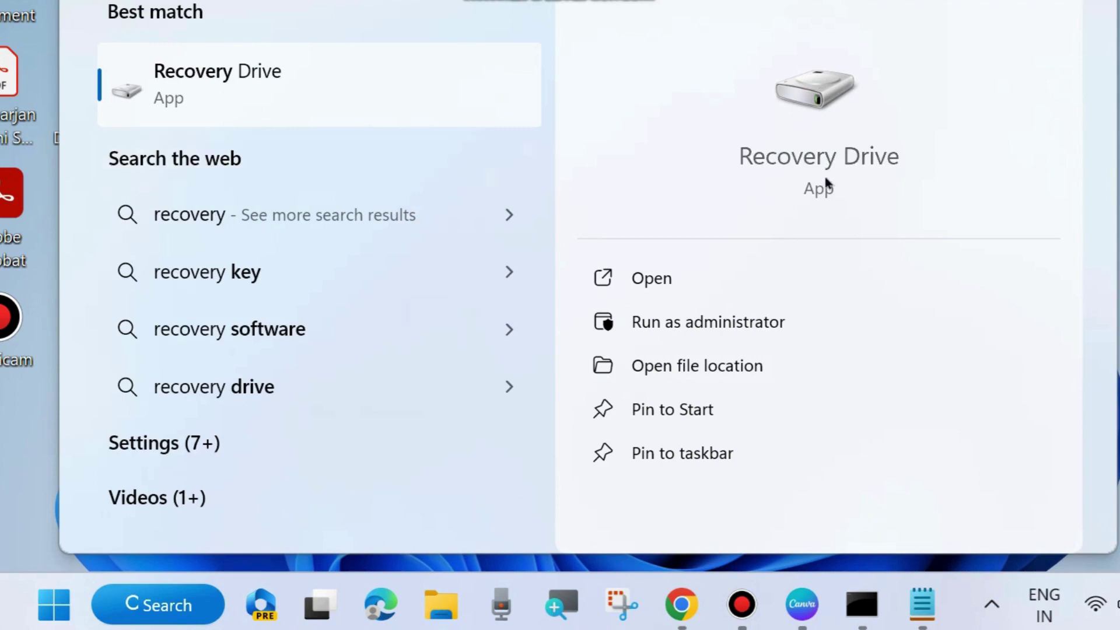
{"action": "left_click", "coordinate": [657, 282]}
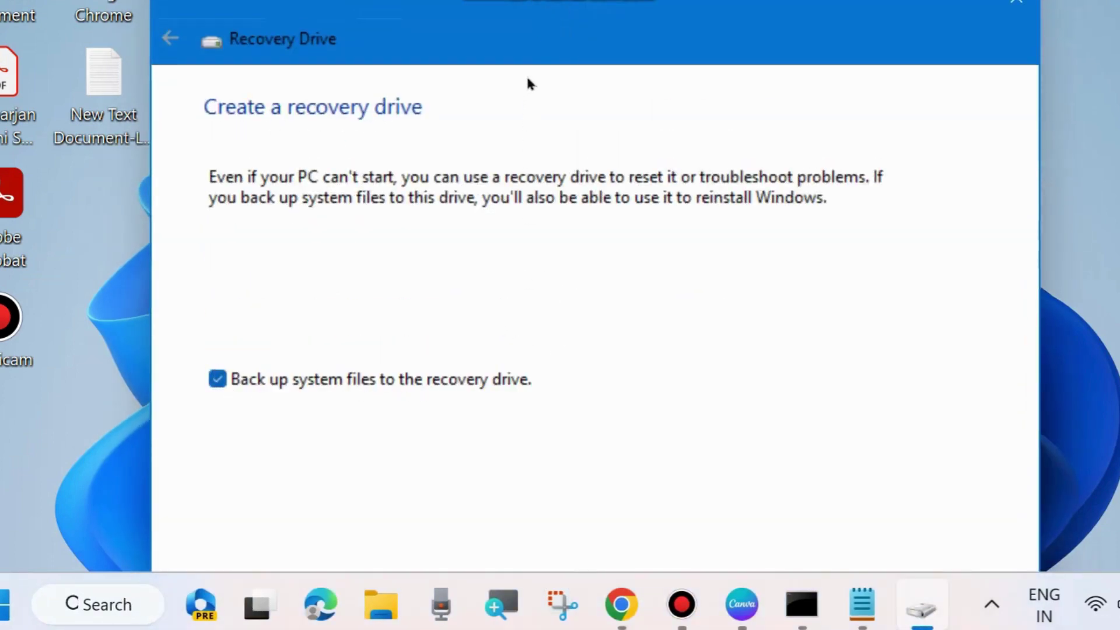
Move the Recovery Drive window into view and close it with Esc.
{"action": "left_click_drag", "start_coordinate": [525, 51], "coordinate": [512, 2]}
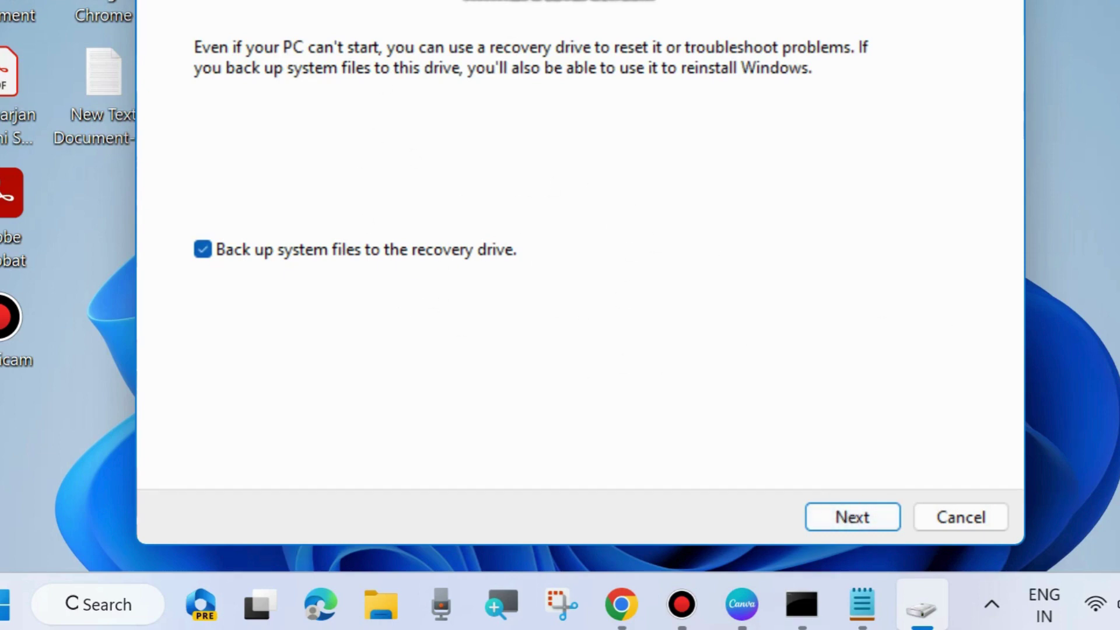
{"action": "key", "text": "Escape"}
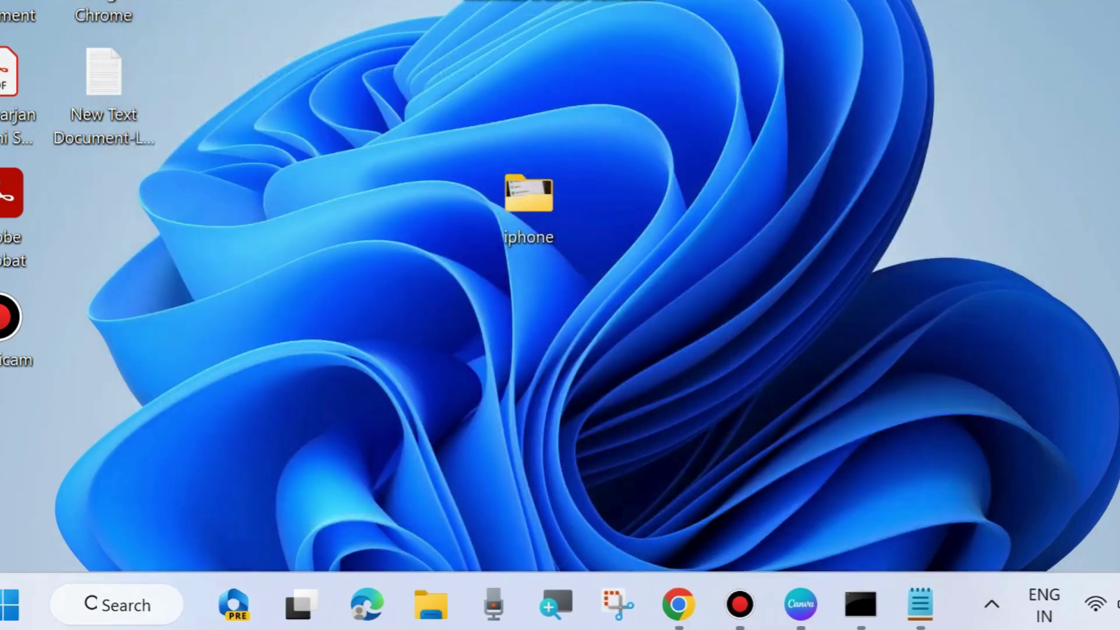